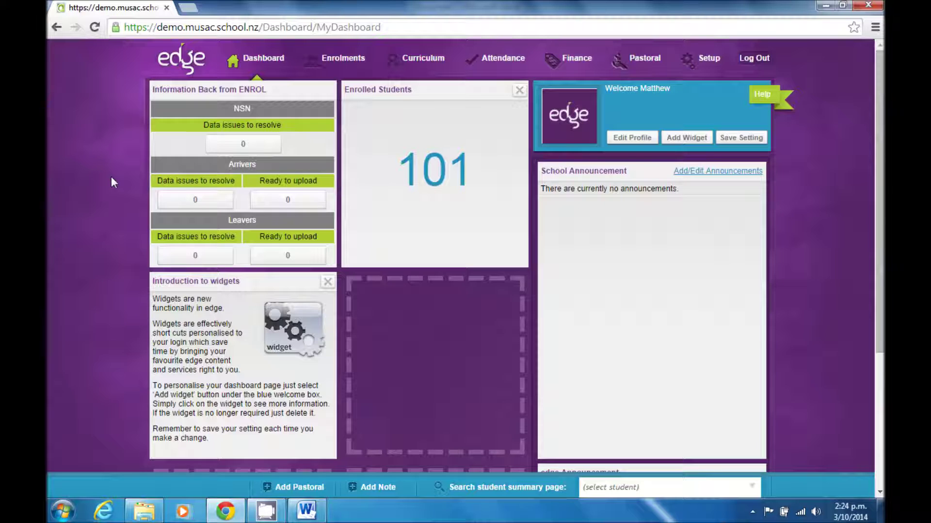
Go to the Enrolments > Caregivers > Export Contact Details page in Edge
click(350, 59)
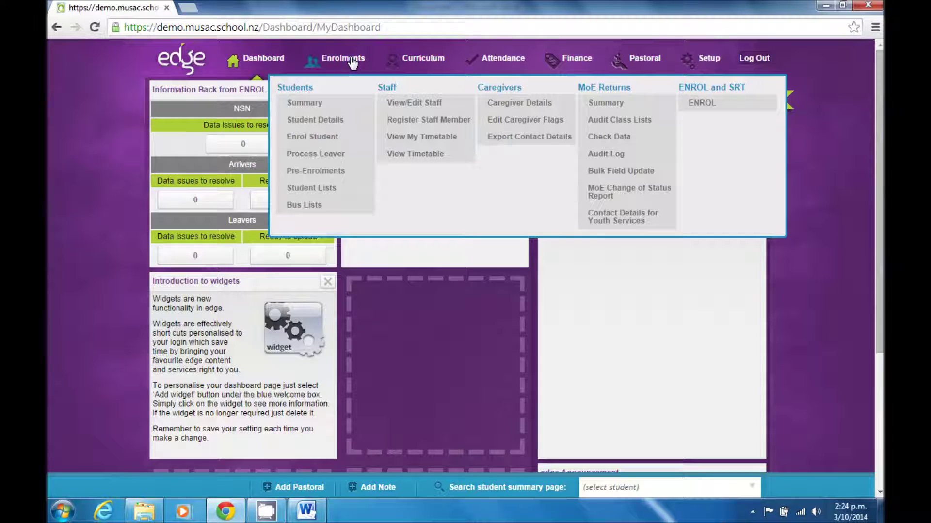
click(513, 141)
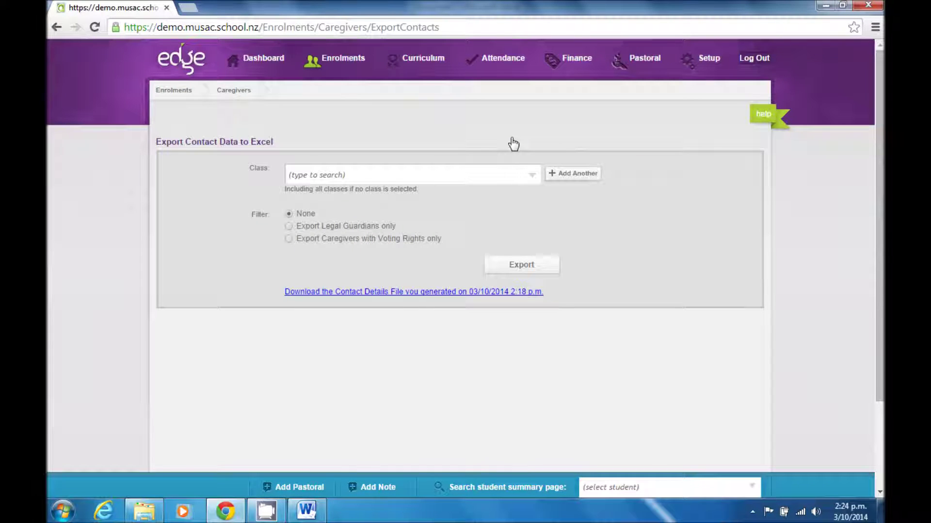
Export contact details for caregivers with voting rights only and download data.xlsx
click(531, 174)
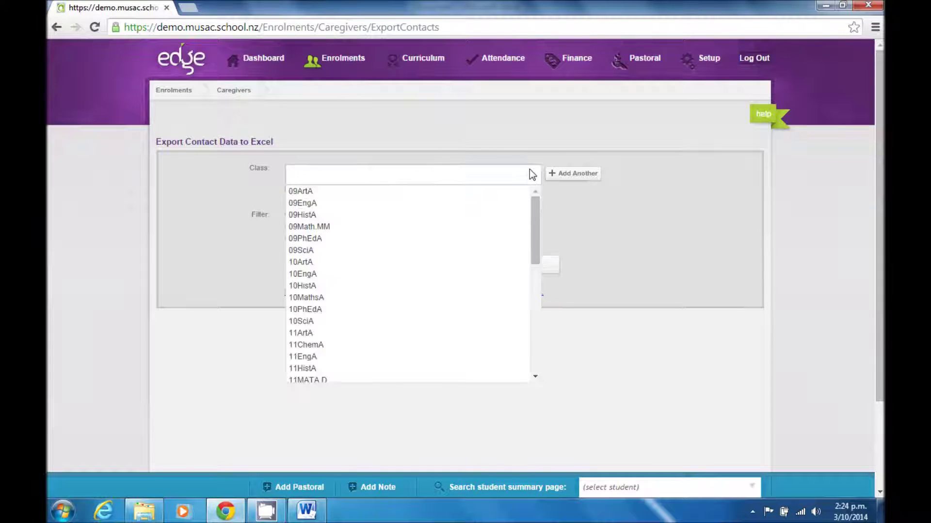
click(531, 174)
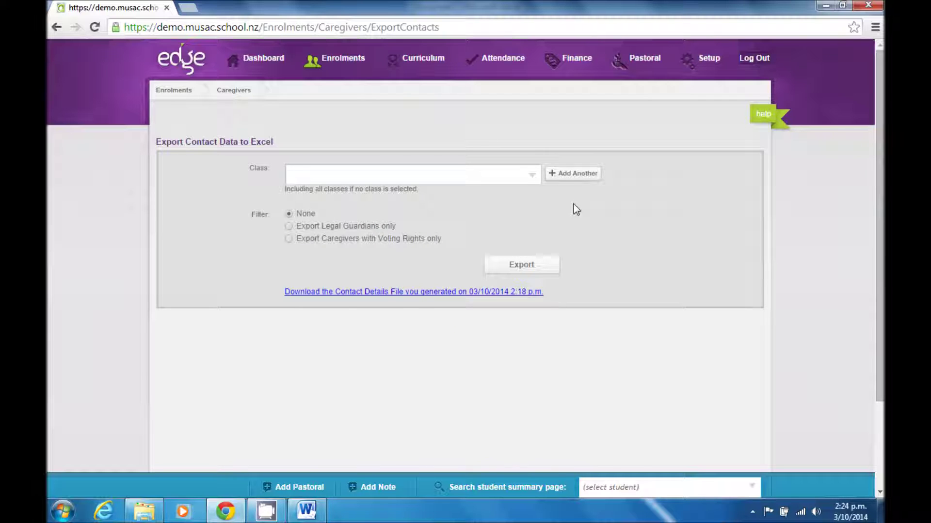
click(289, 239)
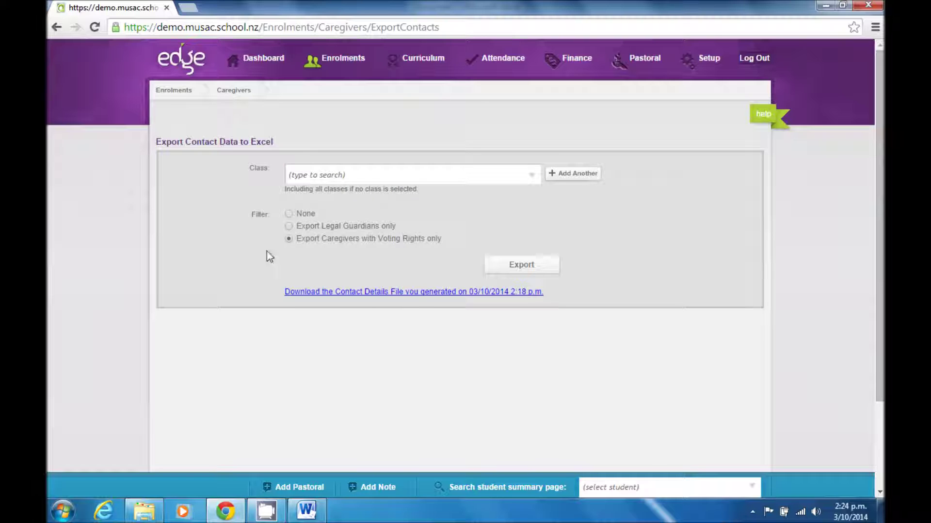
click(520, 273)
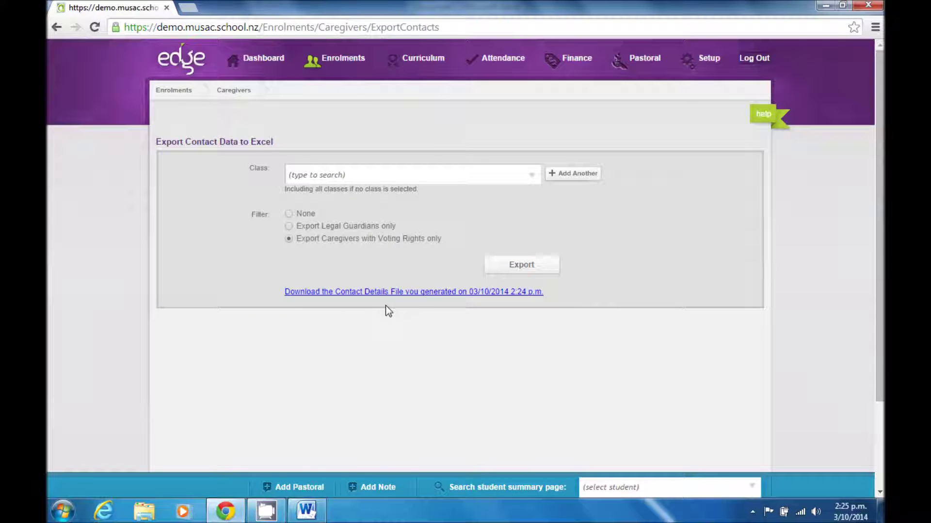
click(396, 294)
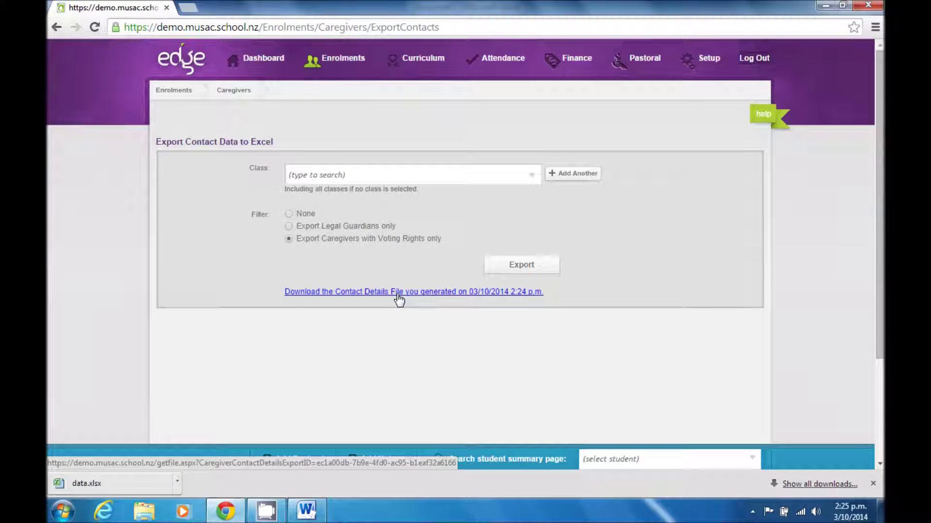
Show data.xlsx in its Downloads folder, then switch to the blank Word document
click(178, 482)
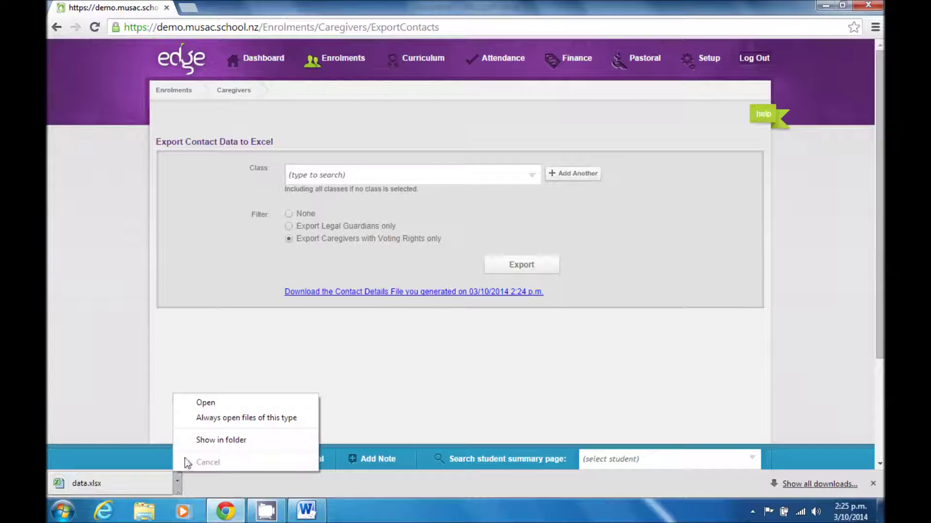
click(205, 441)
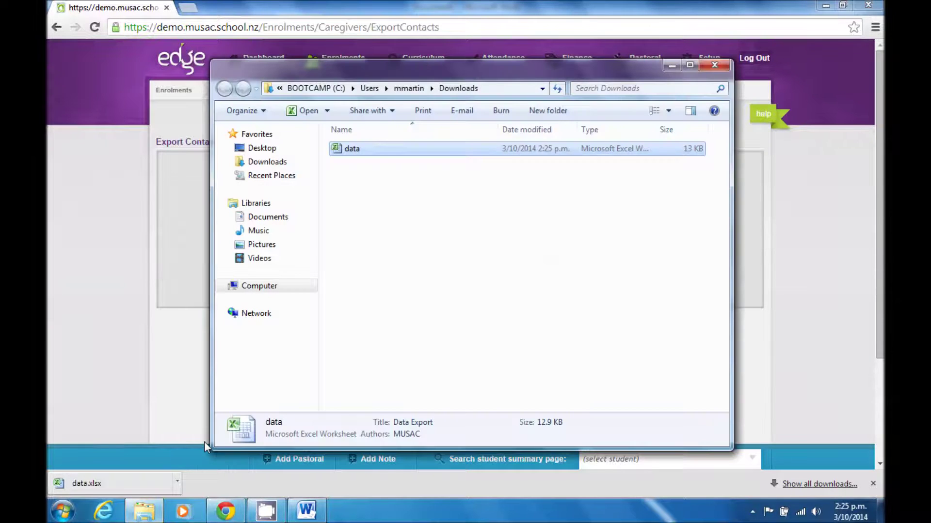
mouse_move(291, 514)
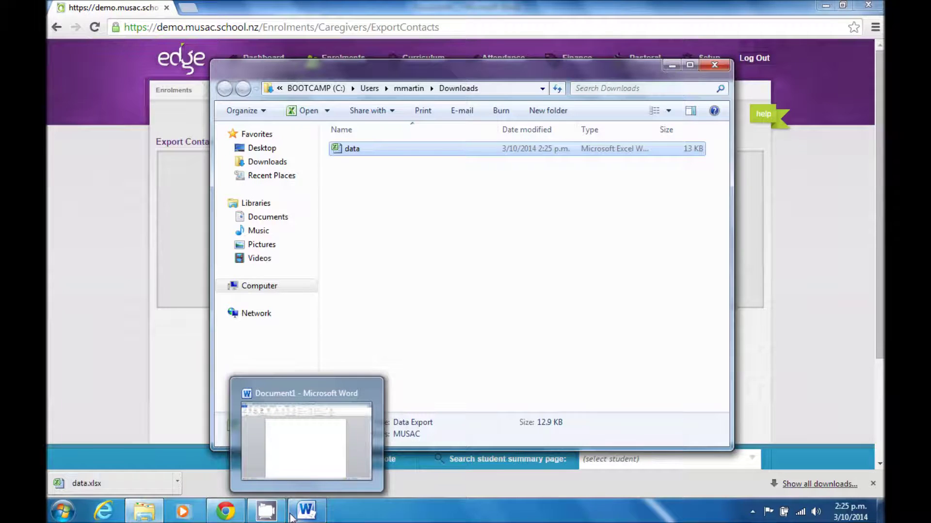
click(293, 514)
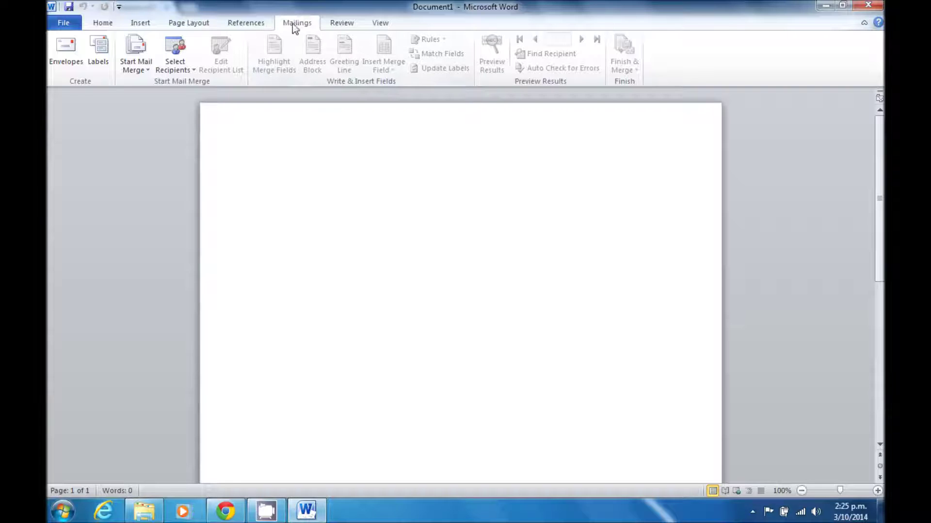
Start a Labels mail merge using Microsoft as vendor and the 30 Per Page address label
click(136, 68)
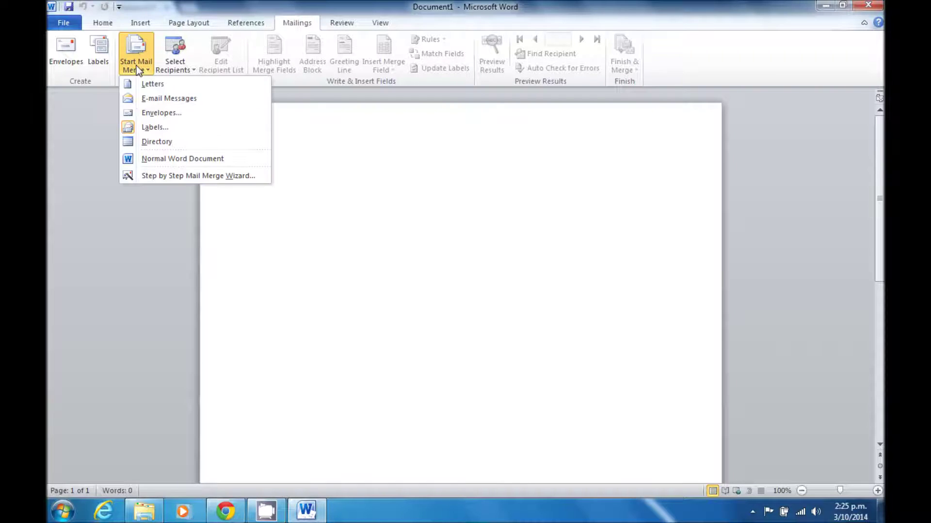
click(137, 127)
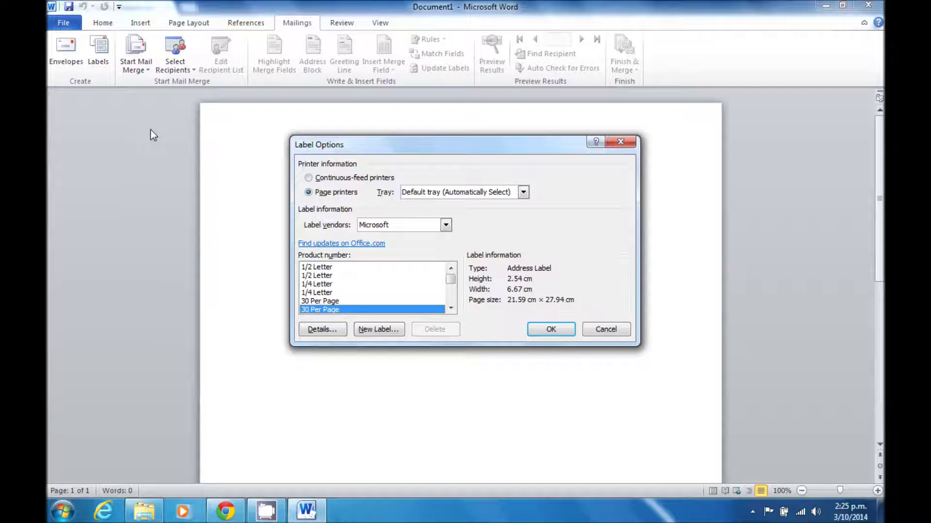
click(446, 225)
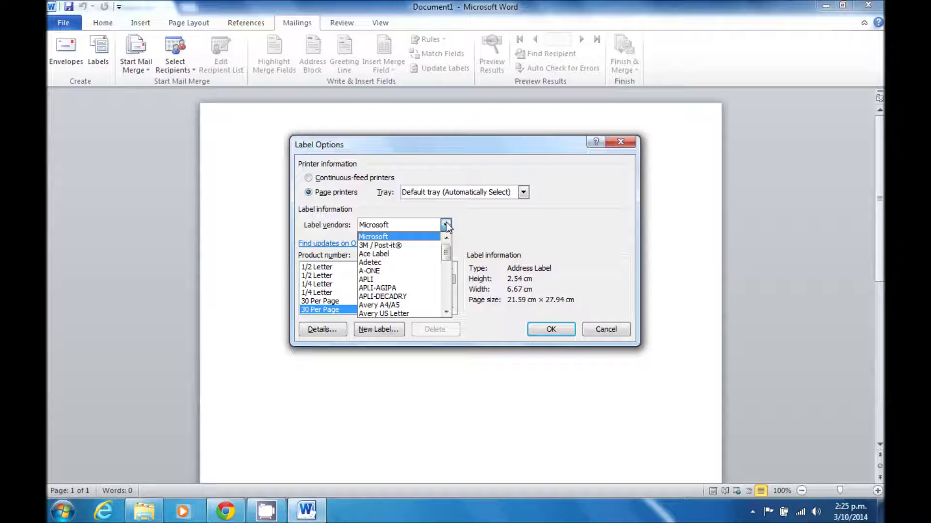
drag(446, 253, 447, 258)
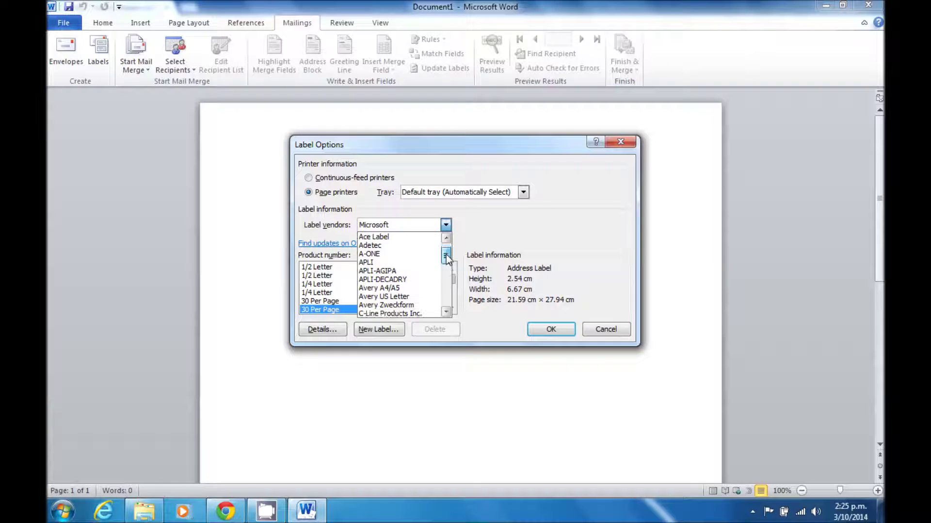
click(406, 289)
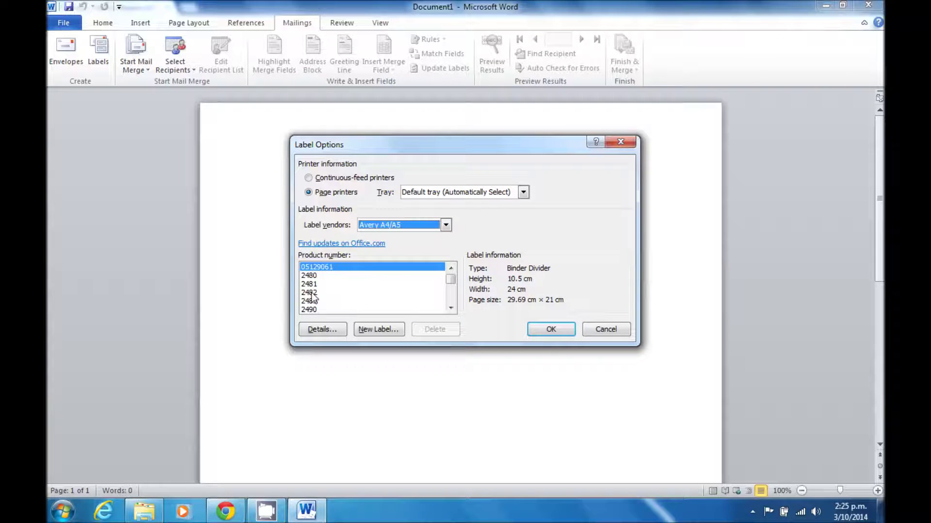
scroll(449, 234, down, 5)
click(446, 230)
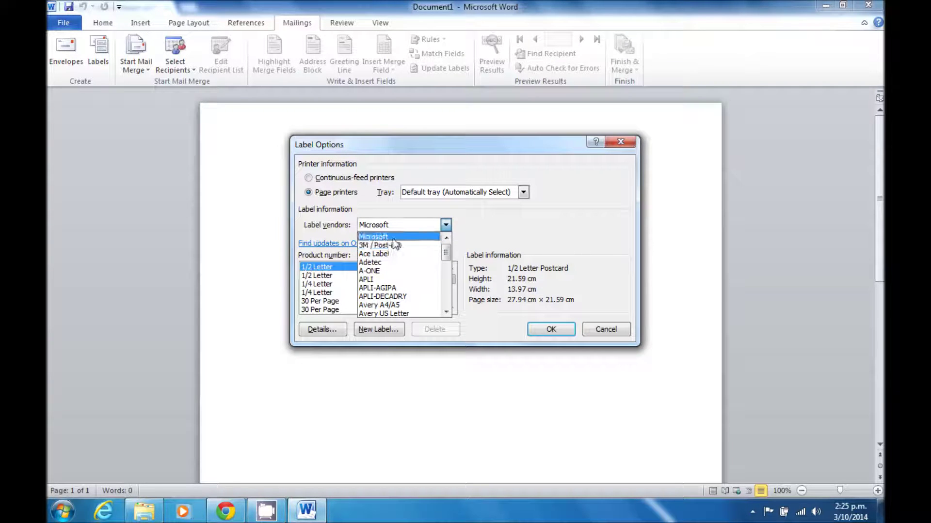
click(394, 239)
click(332, 310)
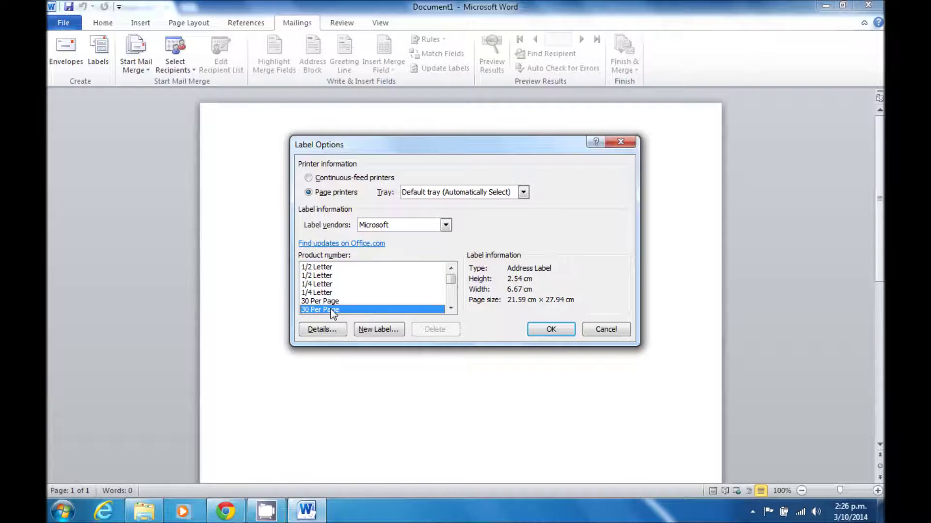
click(545, 331)
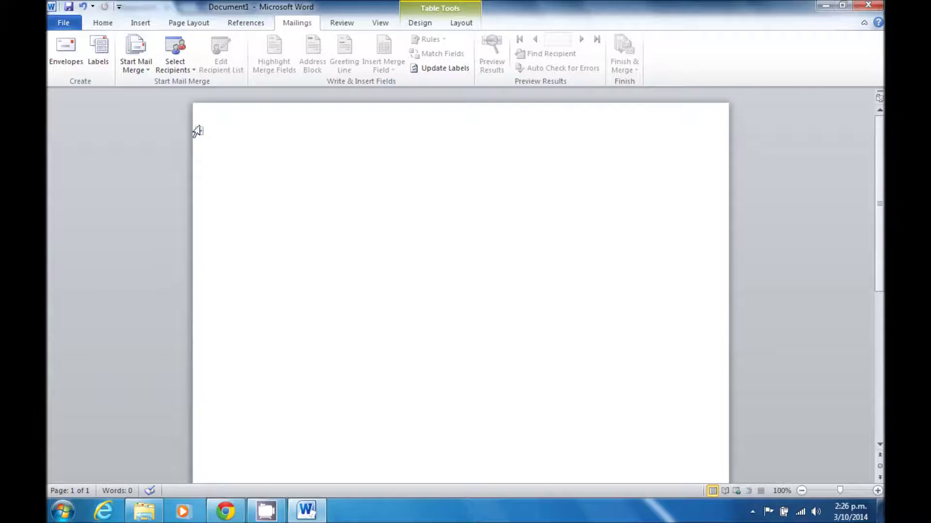
Use the downloaded data.xlsx from Downloads as the existing recipient list
click(177, 71)
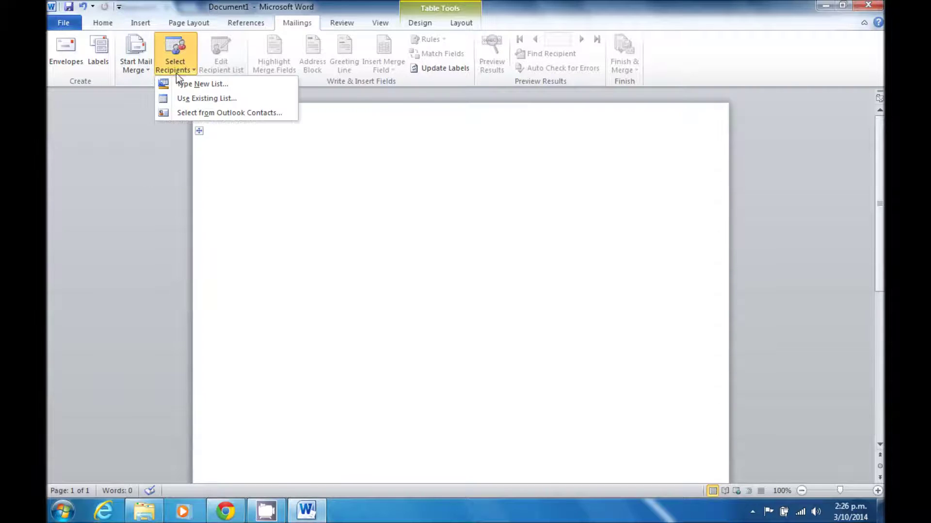
click(189, 99)
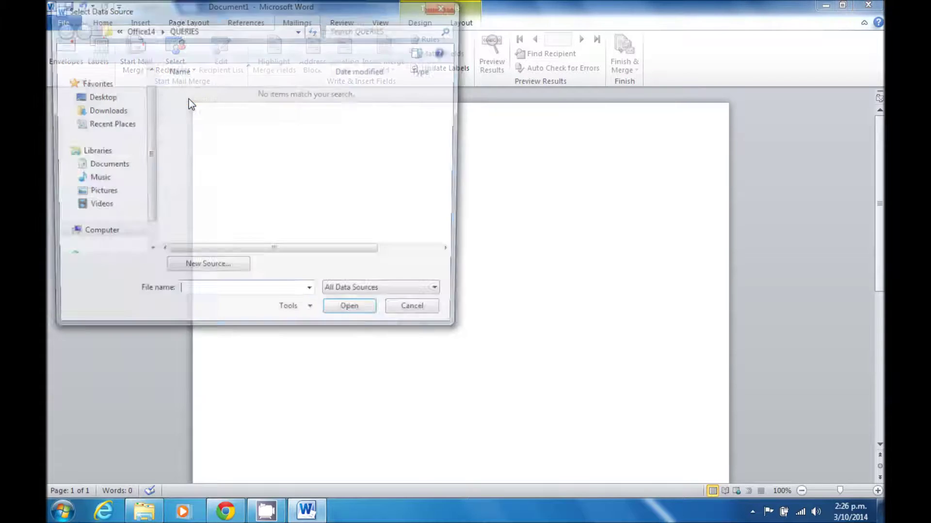
click(105, 112)
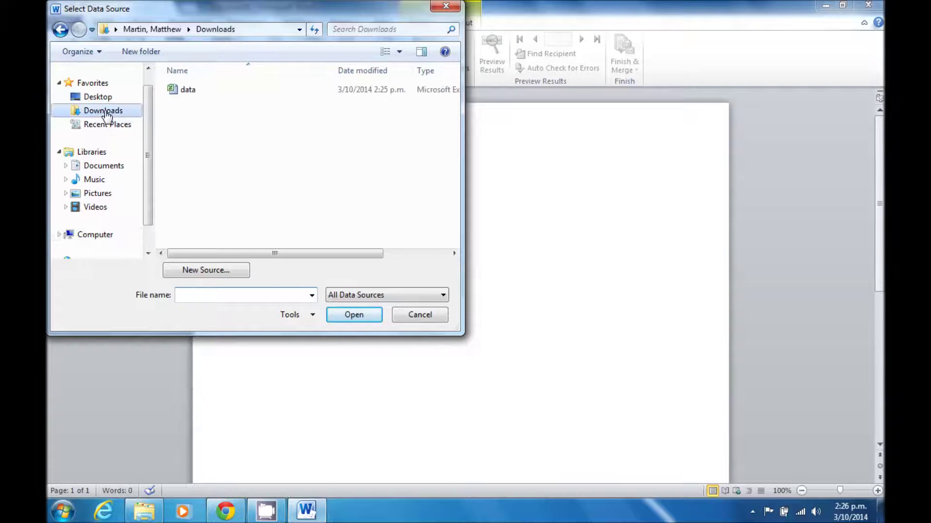
double_click(187, 90)
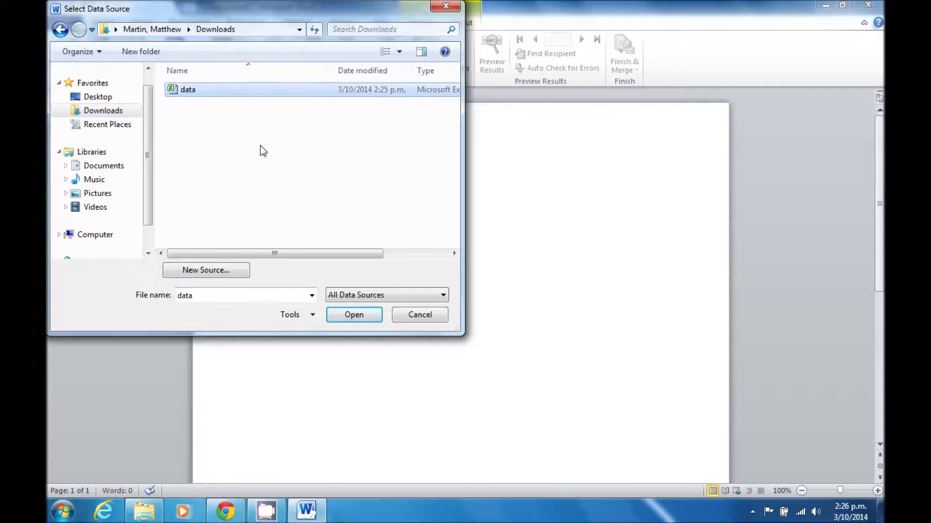
click(363, 319)
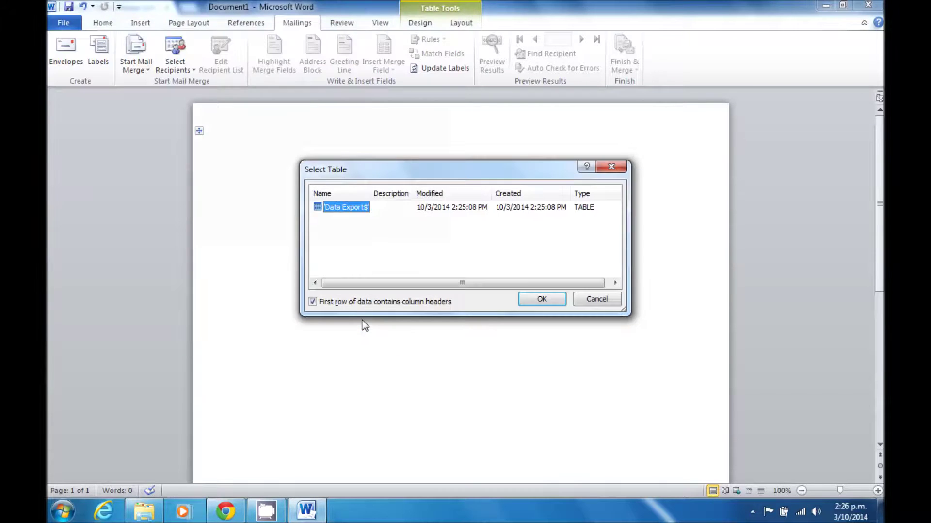
Accept the Data Export$ sheet and start an address block using the Josh Randall Jr. name format
click(539, 301)
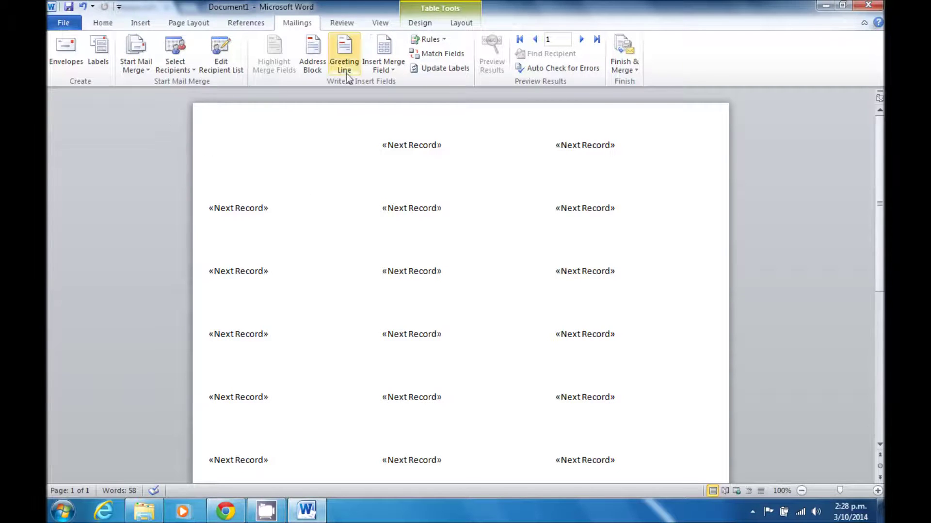
click(309, 68)
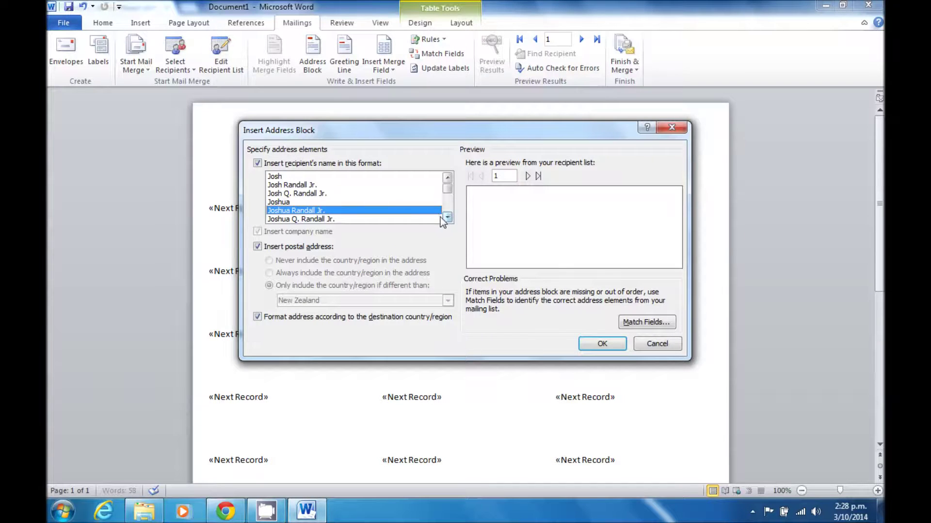
click(295, 186)
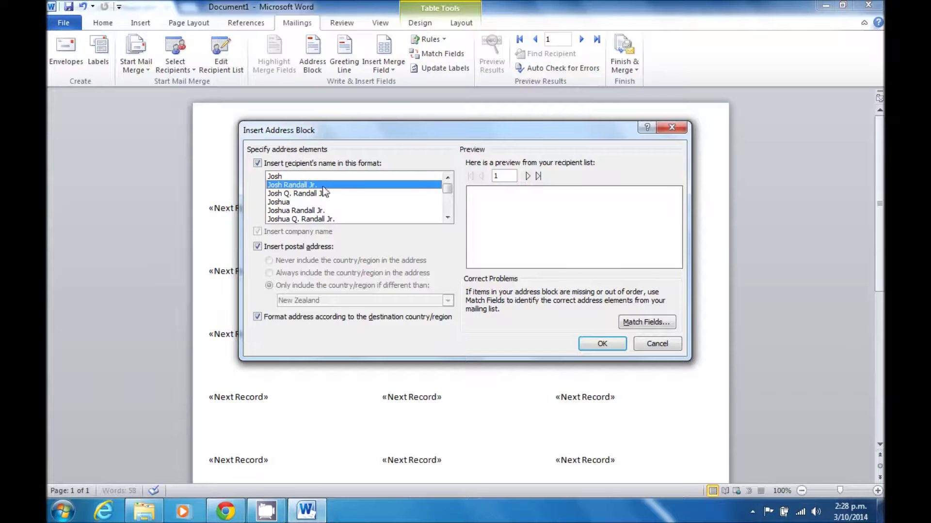
Match Last Name to Caregiver Surname, Suffix to Caregiver Title, Address 1 to PostalAddress Street
click(653, 323)
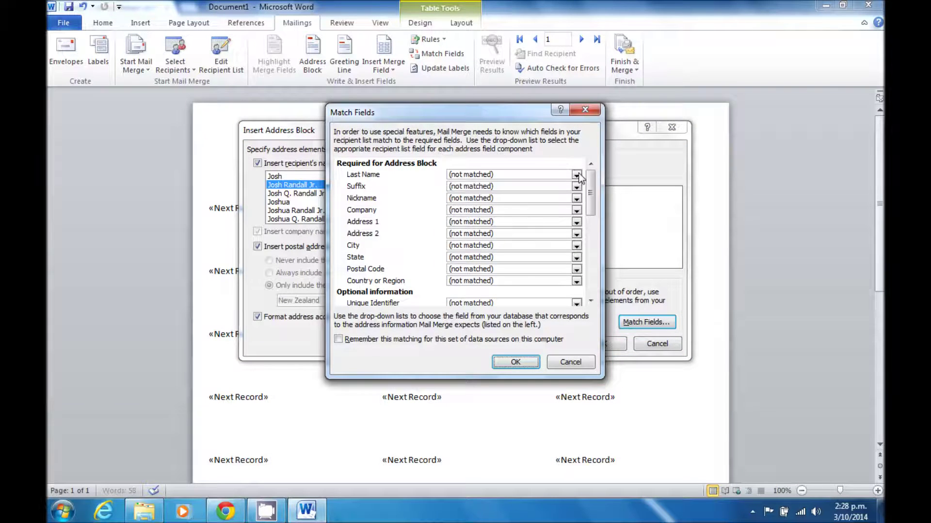
click(577, 174)
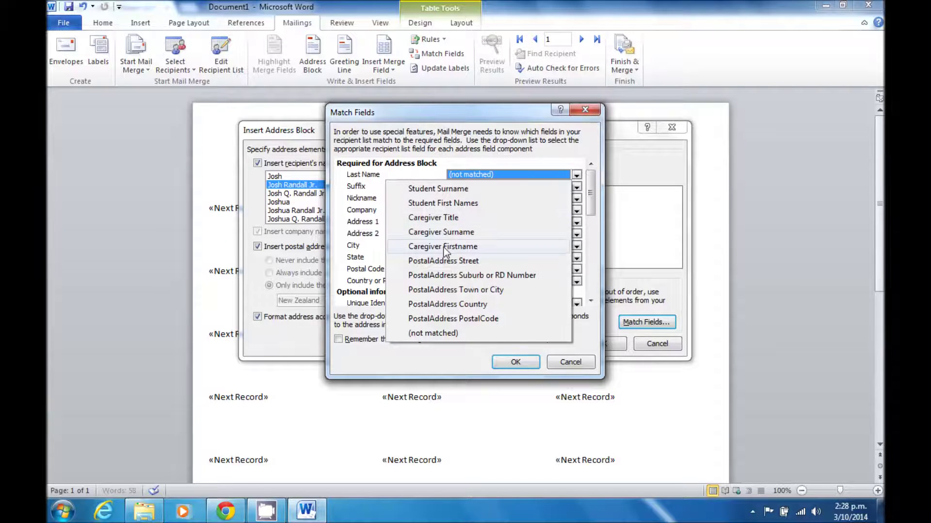
click(453, 233)
click(577, 187)
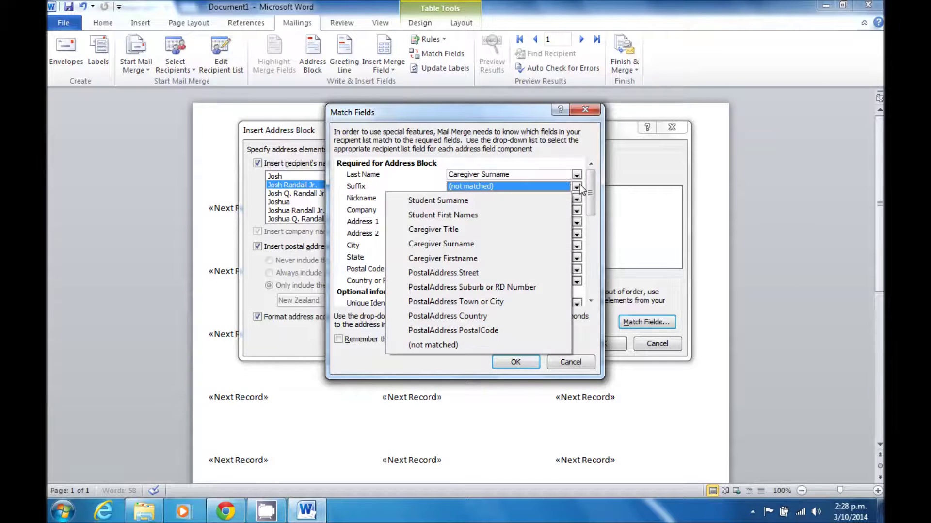
click(421, 229)
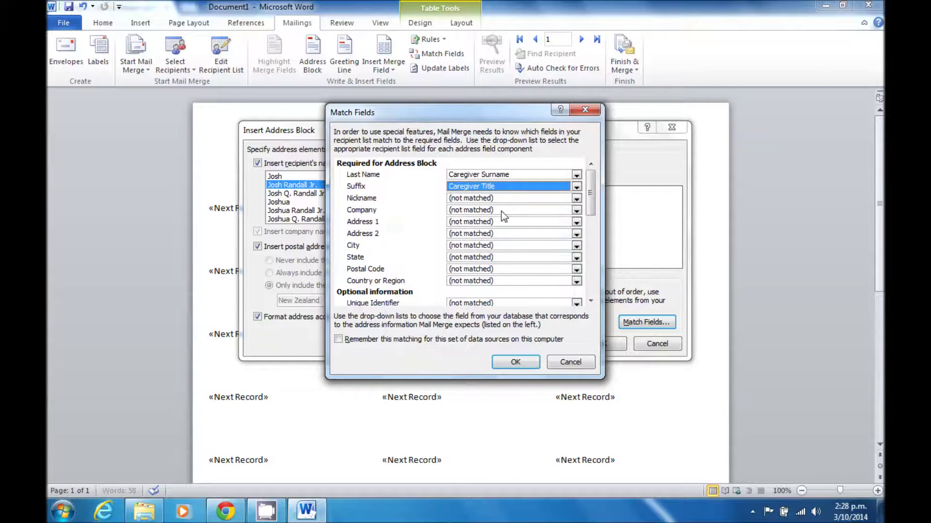
click(576, 222)
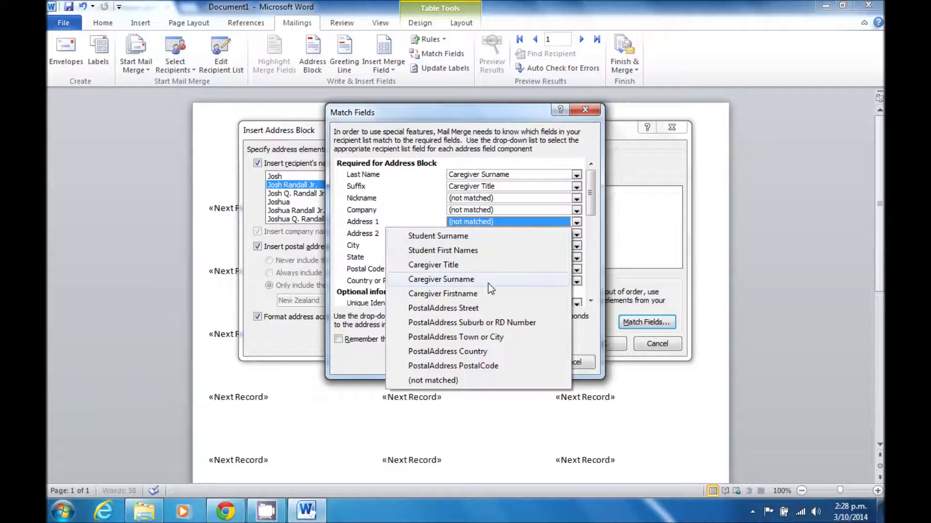
click(477, 308)
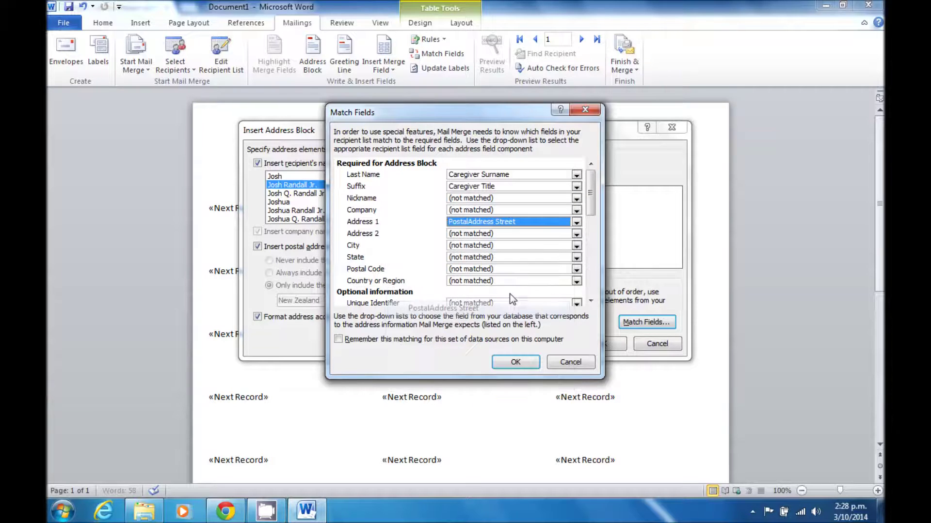
Match Address 2, City, Postal Code and Country to the corresponding PostalAddress fields and confirm
click(576, 234)
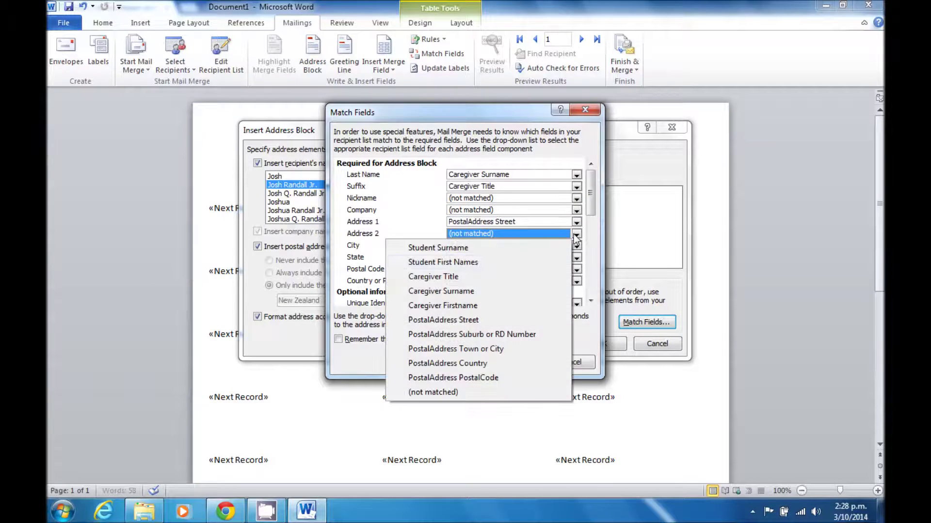
click(459, 335)
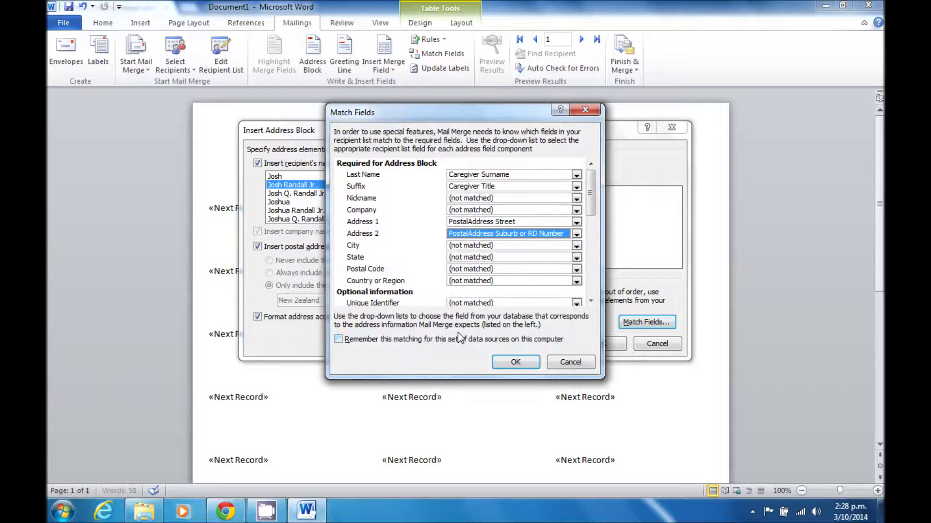
click(575, 246)
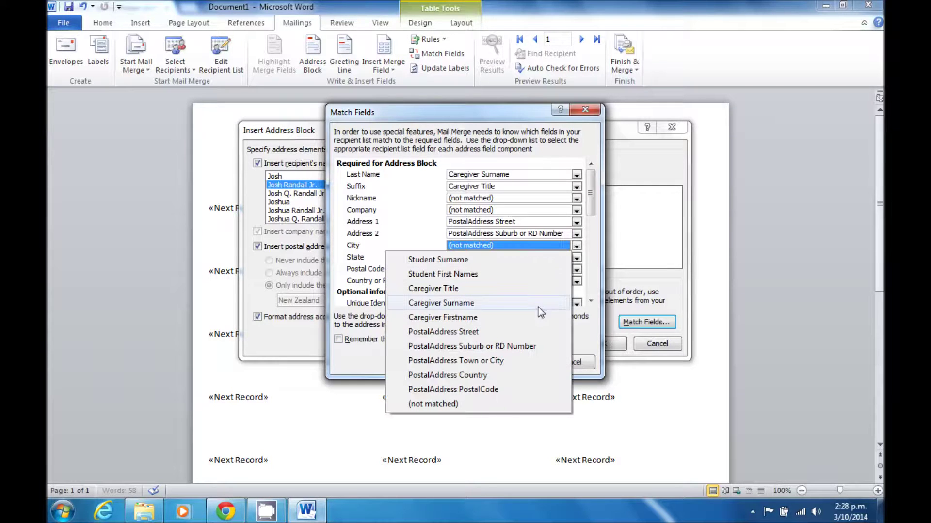
click(477, 361)
click(575, 269)
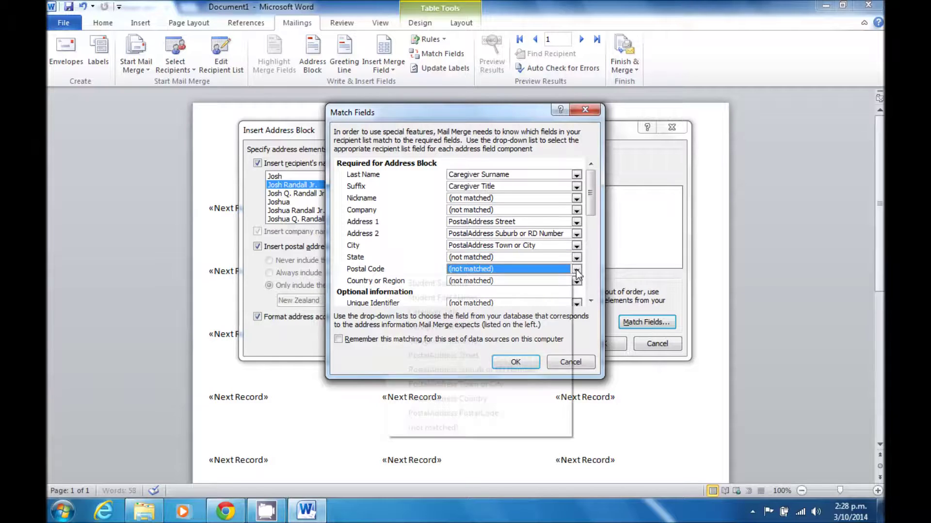
click(483, 413)
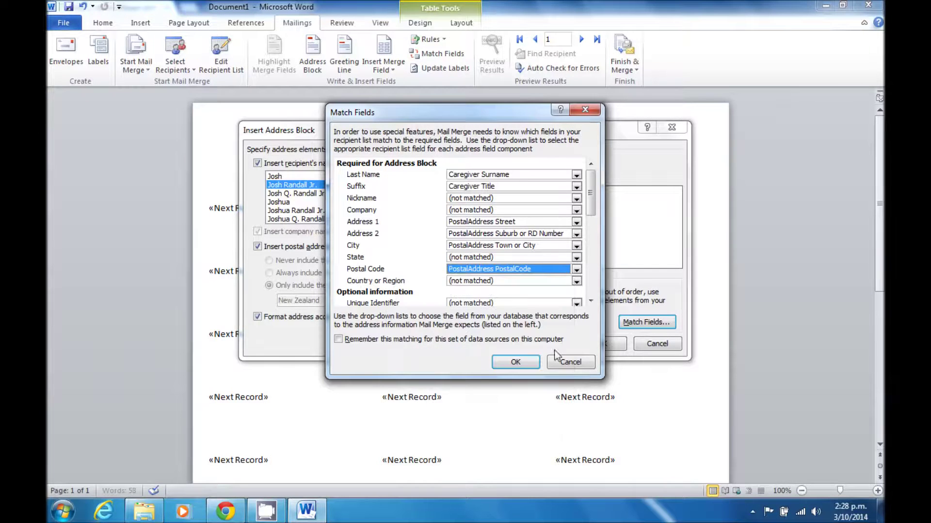
click(577, 282)
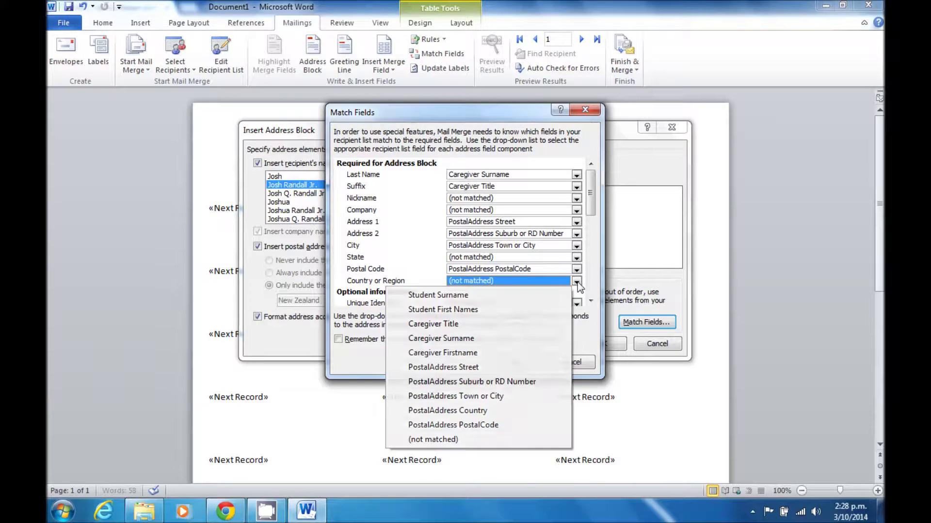
click(469, 410)
click(527, 362)
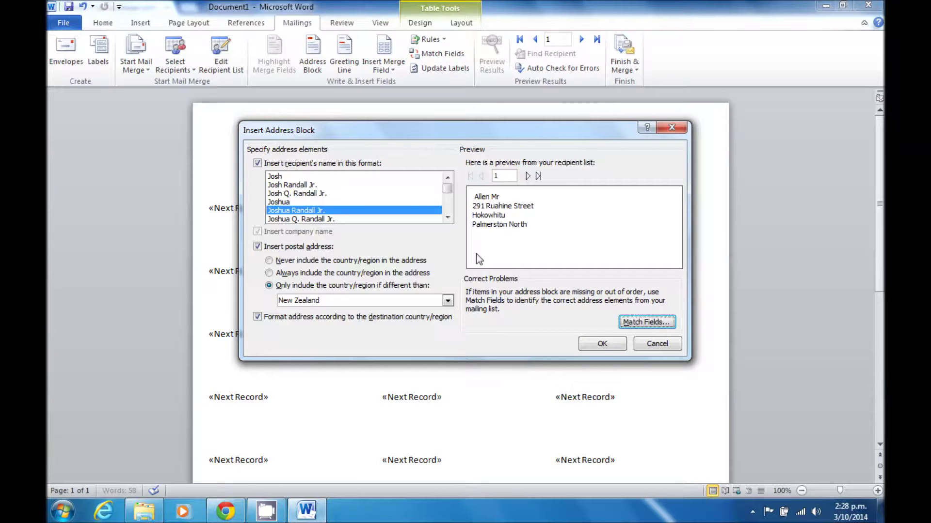
Insert the «AddressBlock» into the first label and update all labels with it
click(591, 344)
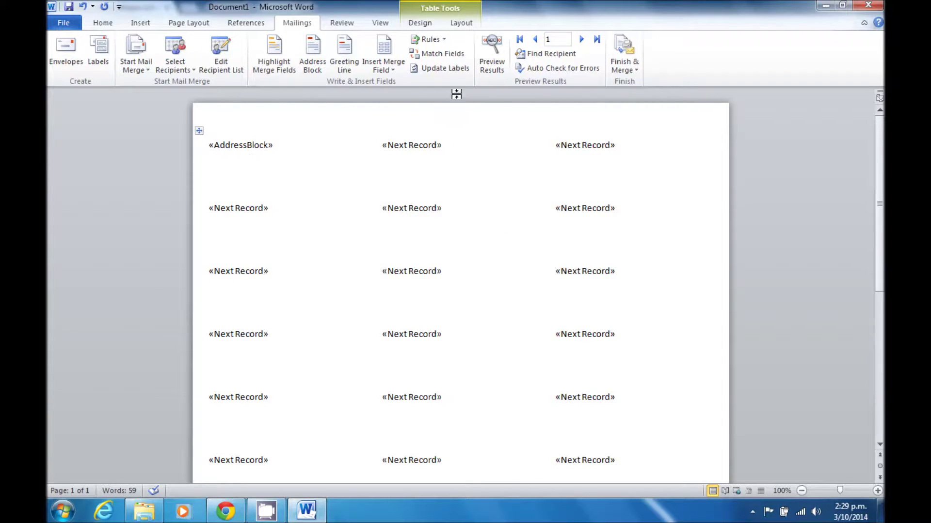
click(435, 69)
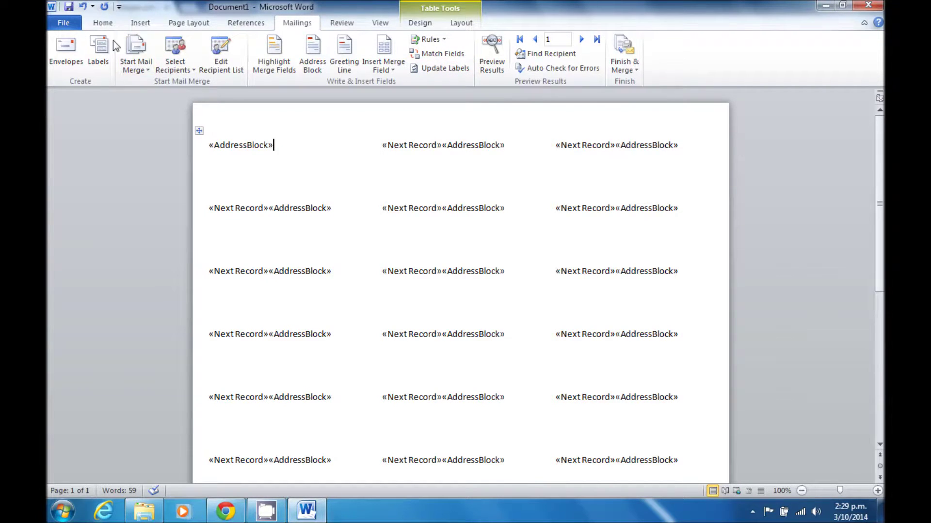
Set the first label's «AddressBlock» to 9 pt and copy it to every label with Update Labels
click(104, 25)
click(234, 44)
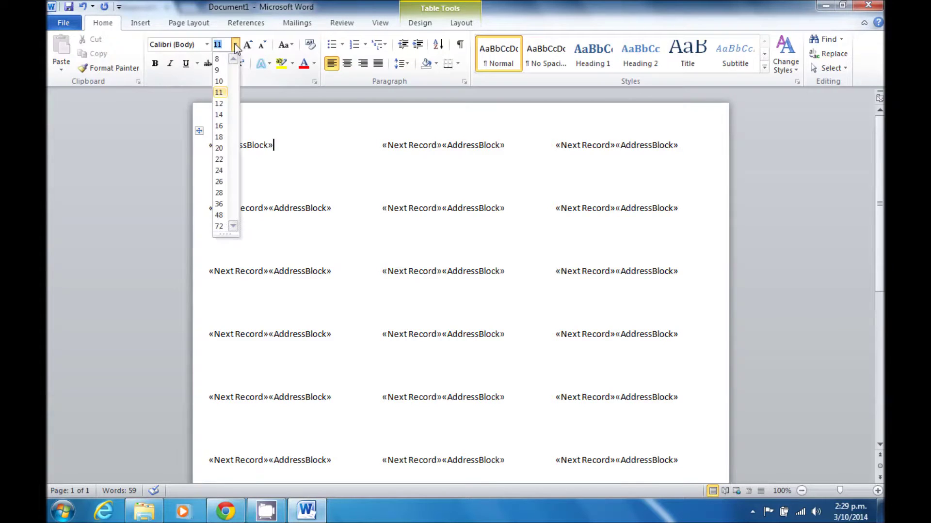
click(222, 70)
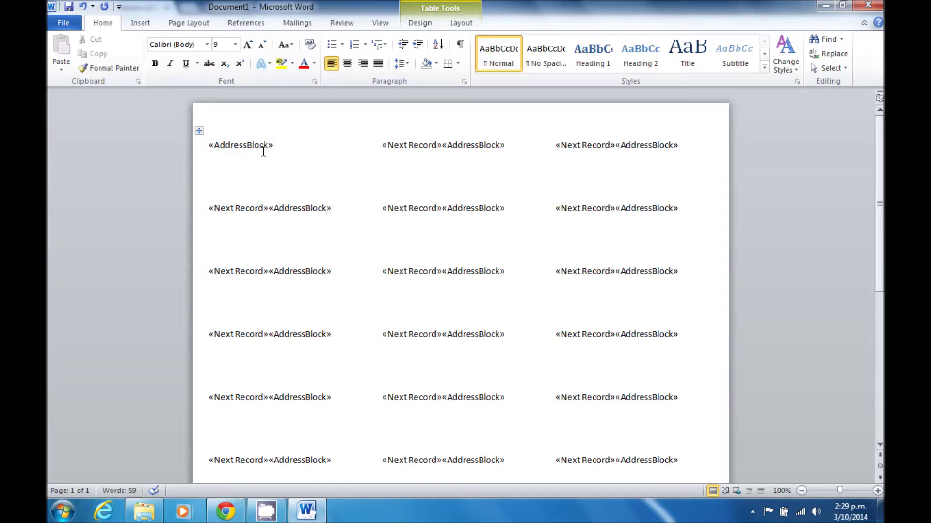
click(204, 142)
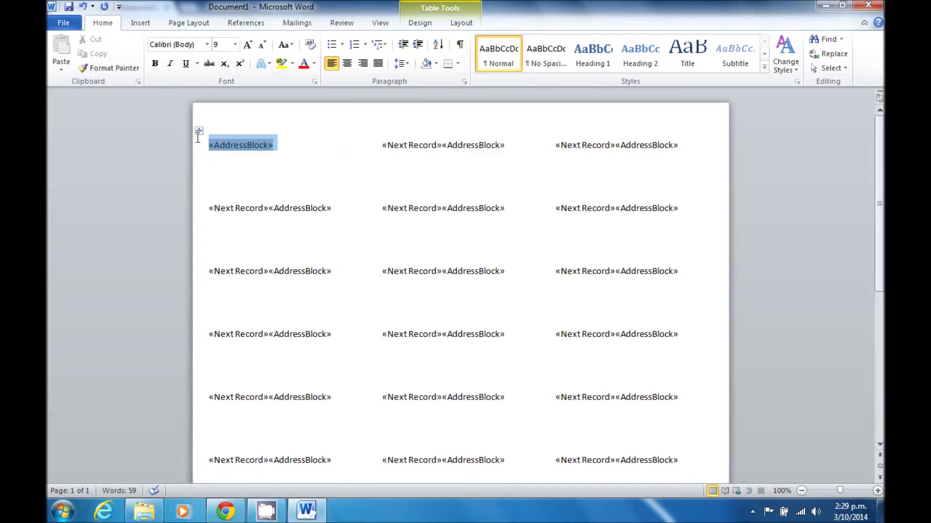
click(234, 46)
click(223, 70)
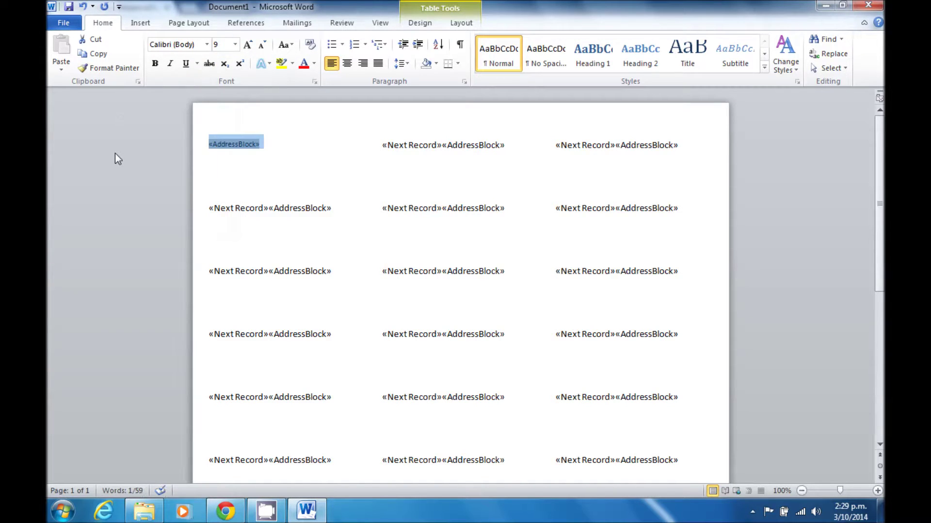
click(115, 153)
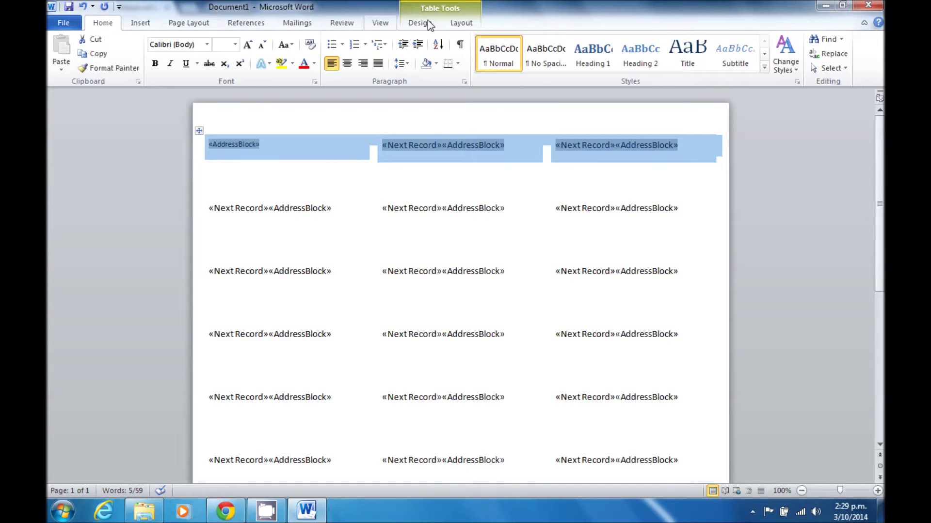
click(291, 23)
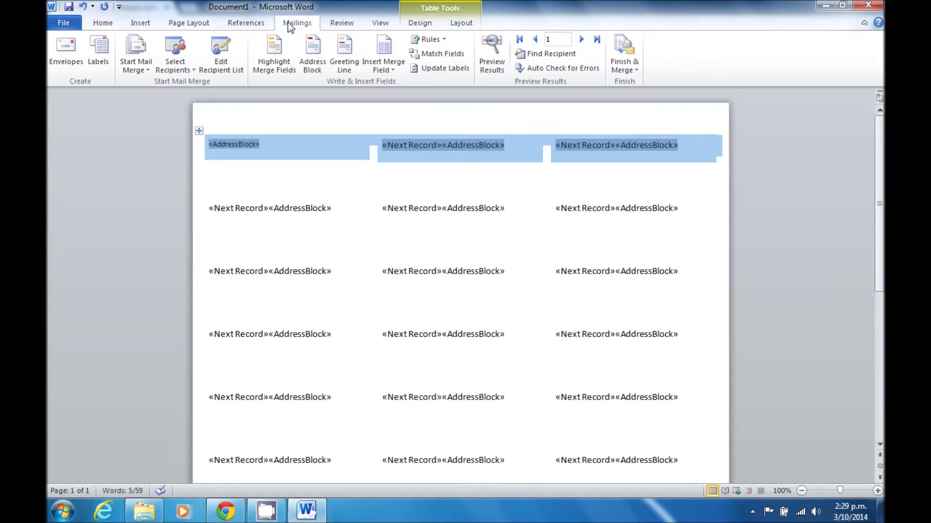
click(444, 68)
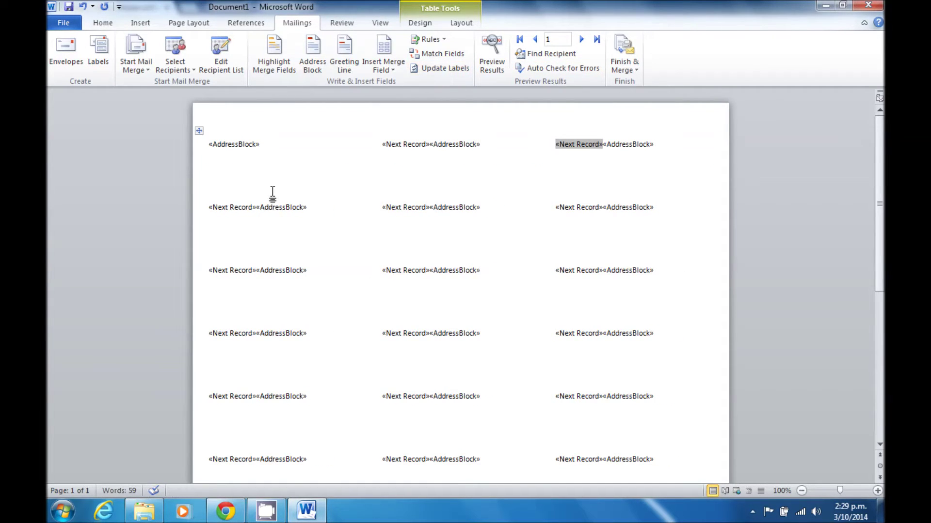
Merge all records into a new document with Finish & Merge > Edit Individual Documents
click(630, 69)
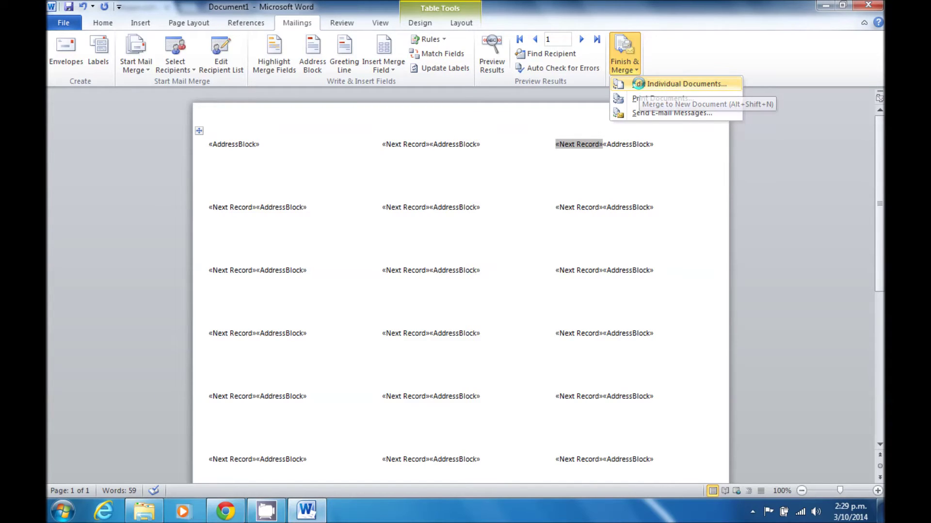
click(638, 84)
click(457, 280)
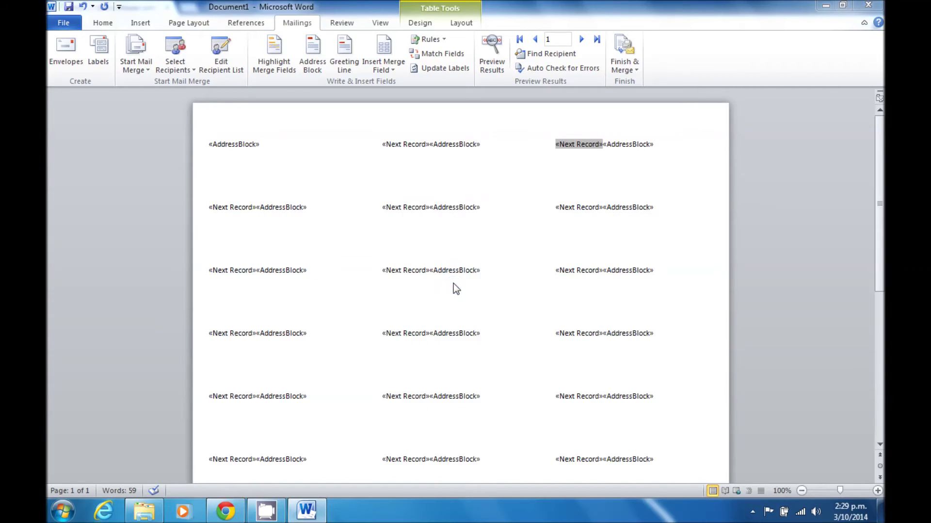